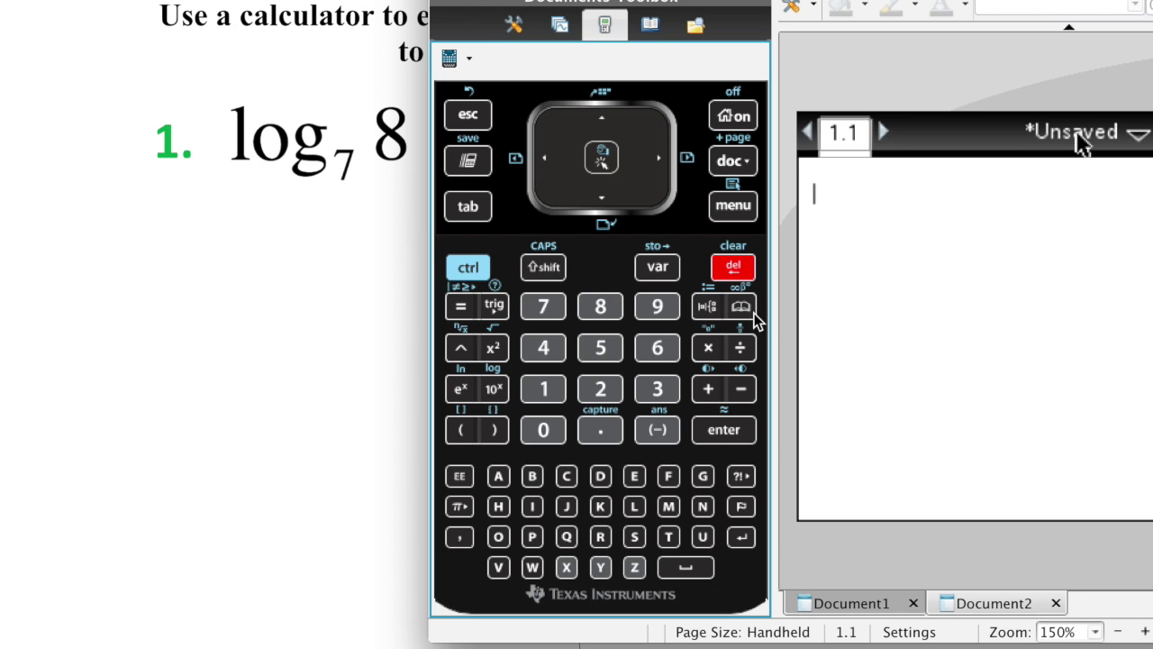
# Step: Insert a blank log-base template from the templates palette onto the calculator line
pyautogui.click(706, 313)
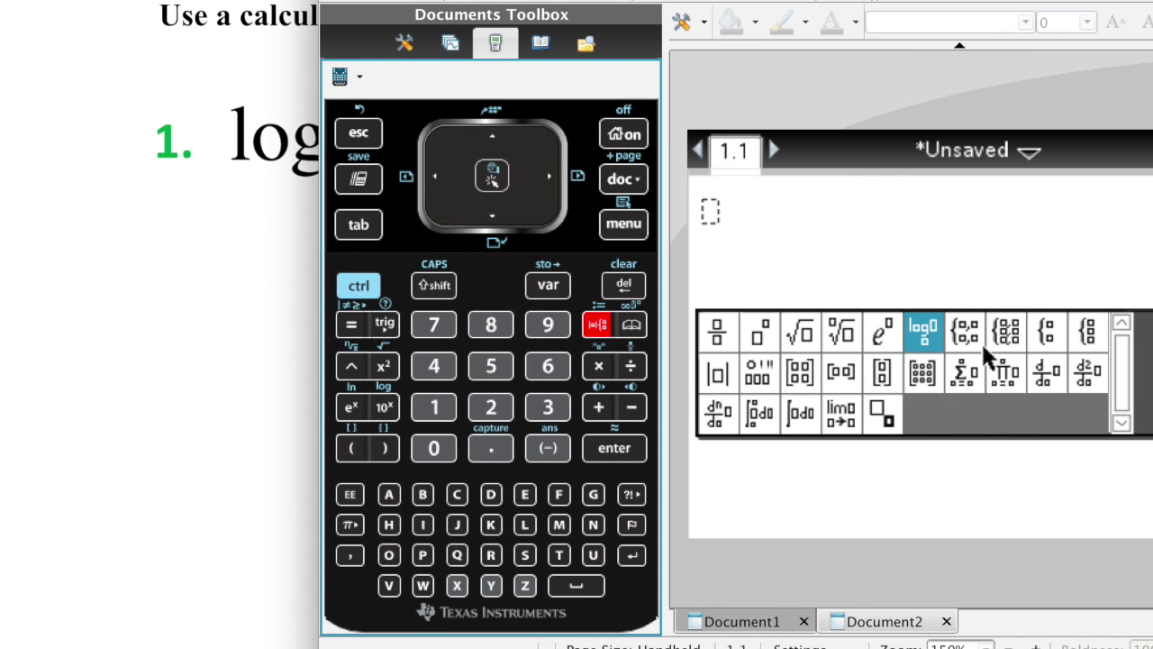
pyautogui.click(935, 340)
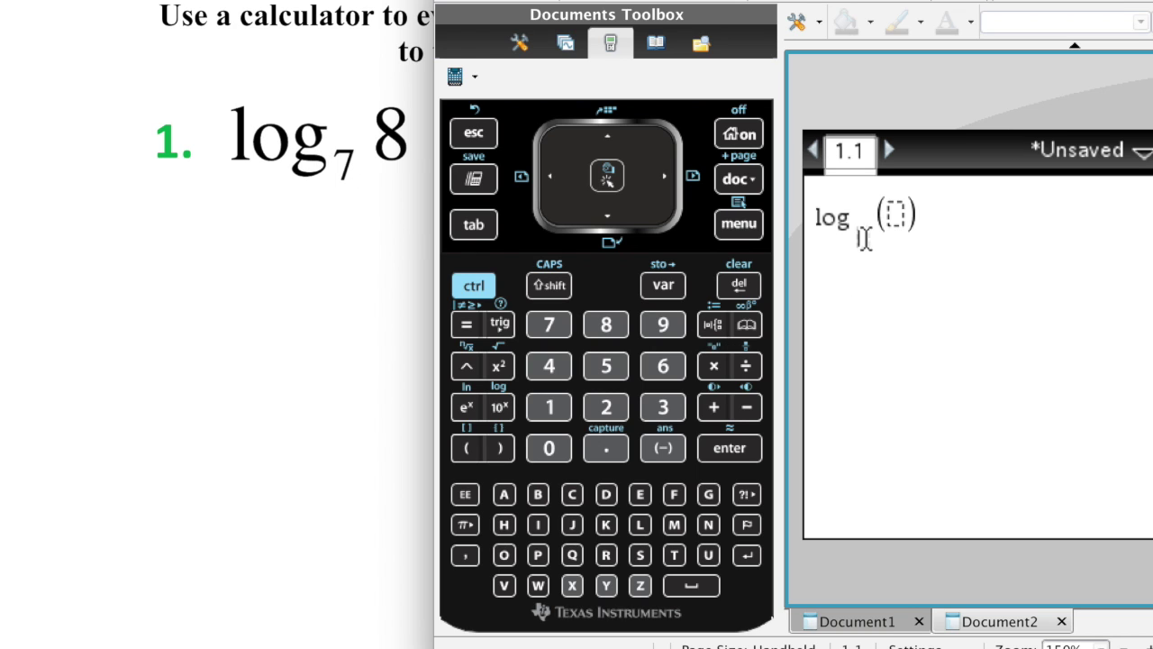
# Step: Fill the template with base 7 and argument 8, and evaluate to get 3·log₇(2)
pyautogui.click(550, 327)
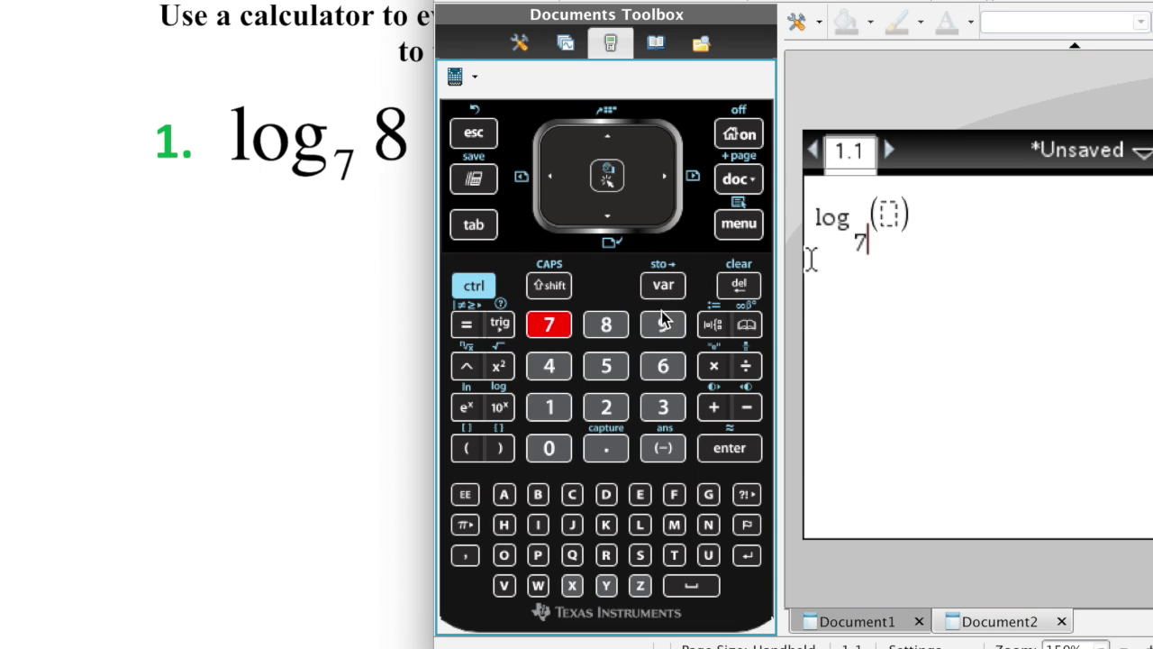
pyautogui.click(669, 183)
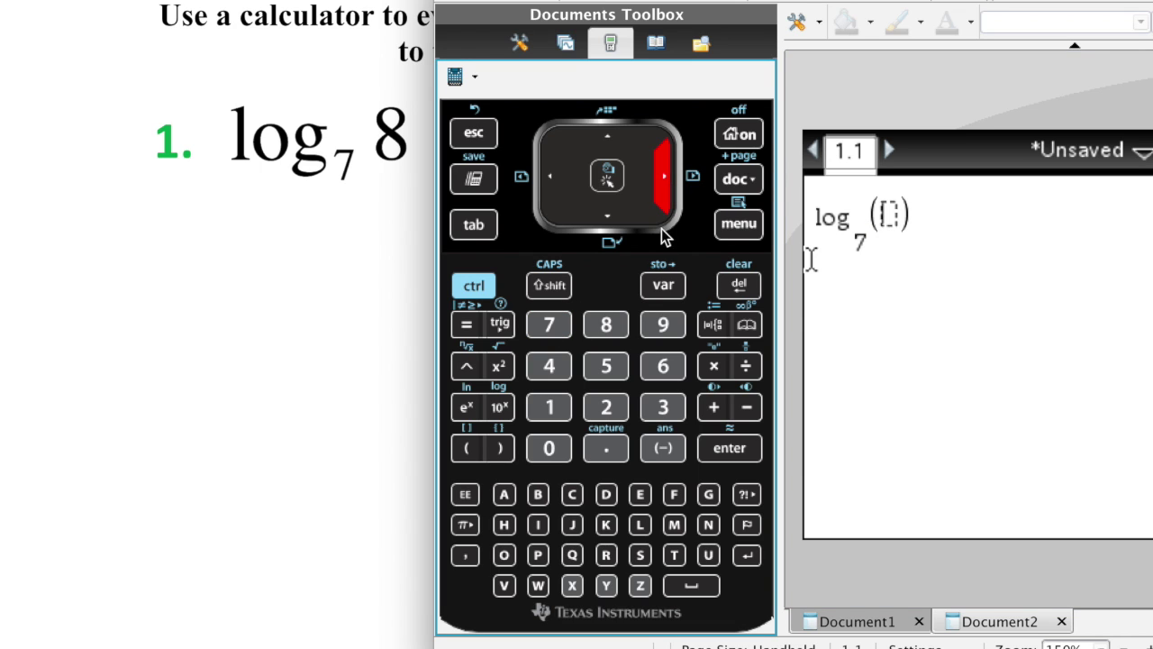
pyautogui.click(609, 327)
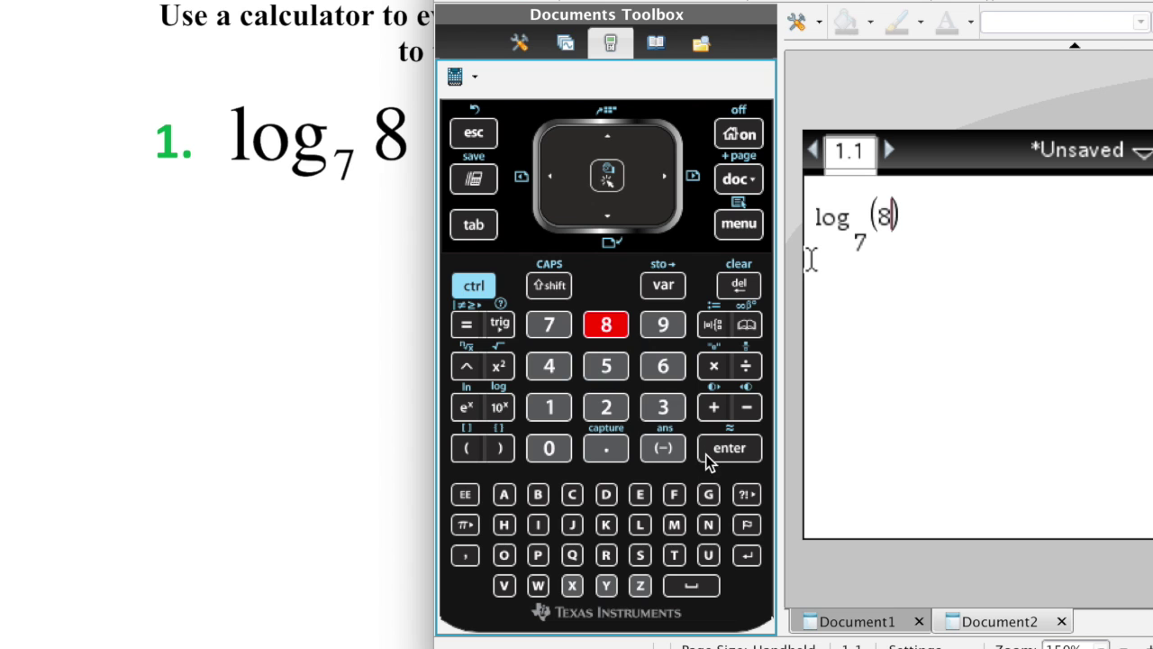
pyautogui.click(731, 453)
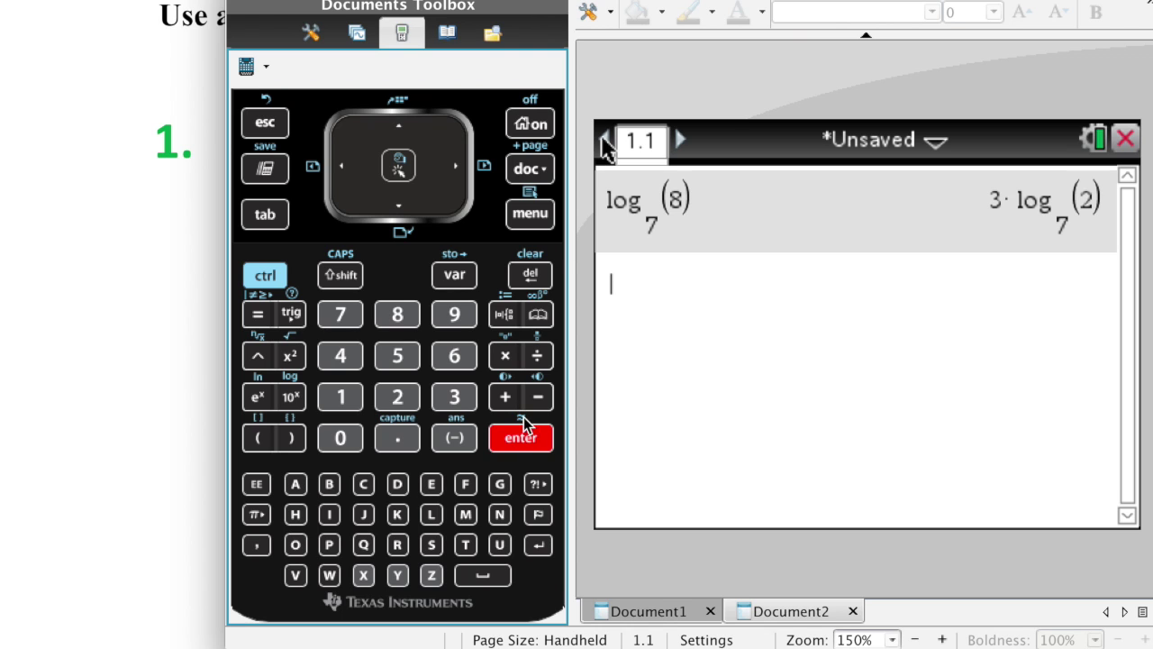
# Step: Approximate log₇(8) with ctrl+enter to show the decimal 1.068621561
pyautogui.click(268, 275)
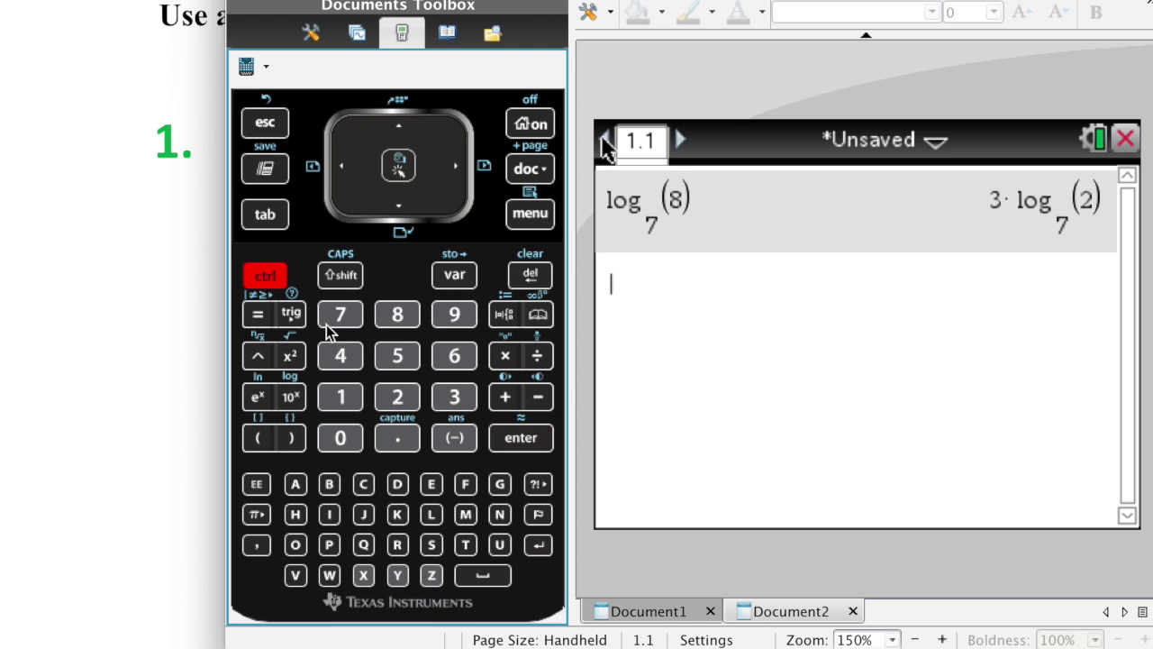
pyautogui.click(528, 443)
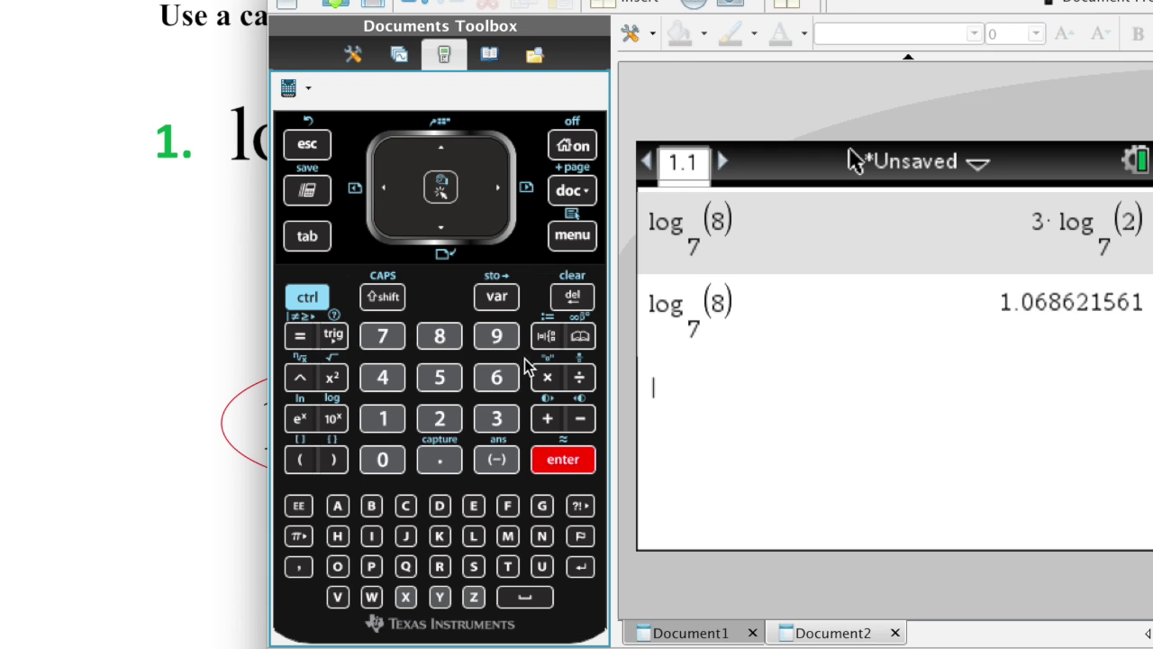
pyautogui.click(545, 337)
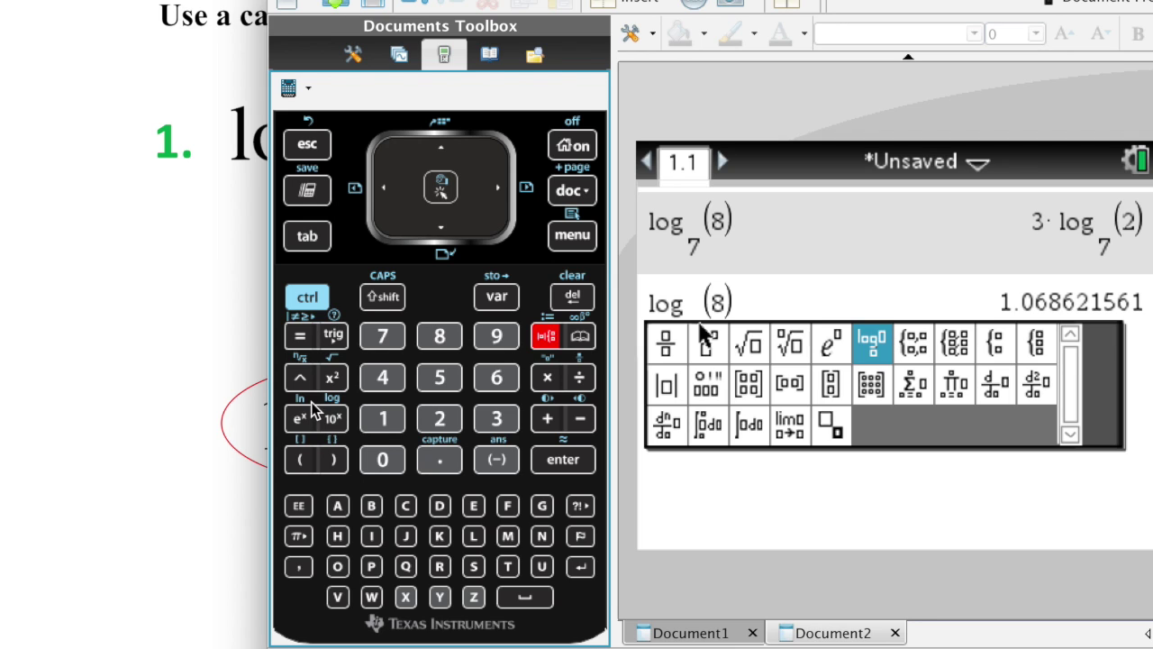
pyautogui.click(313, 146)
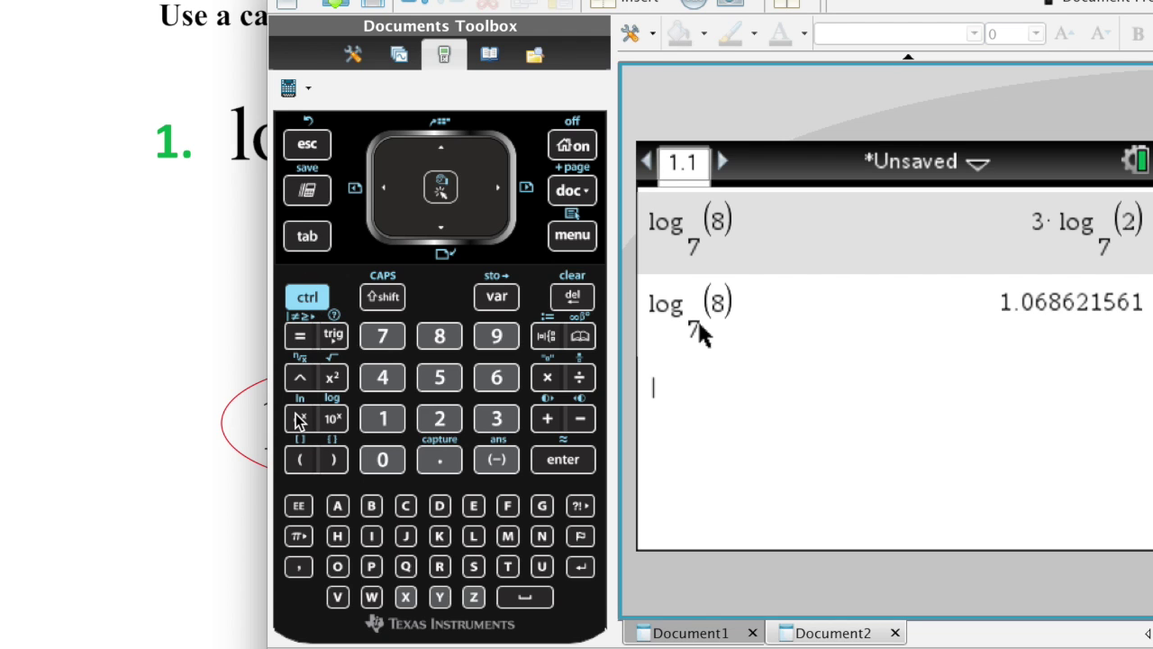
# Step: Enter log base 10 of 12.2 with the ctrl+10^x template and evaluate it to 1.086359831
pyautogui.click(326, 304)
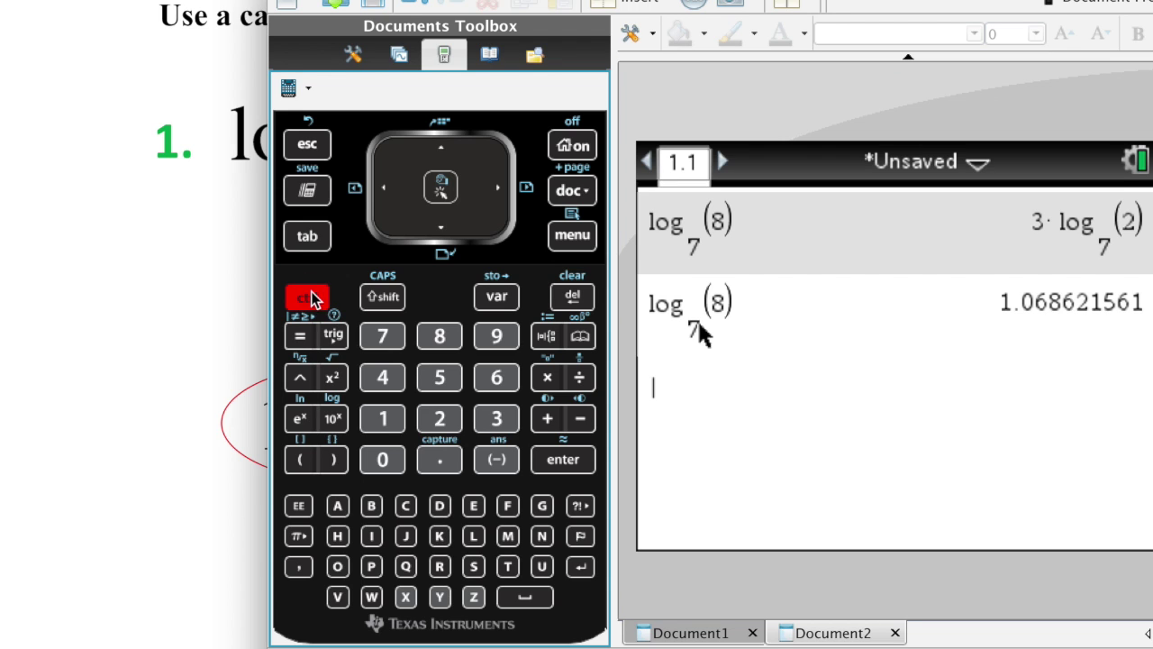
pyautogui.click(335, 421)
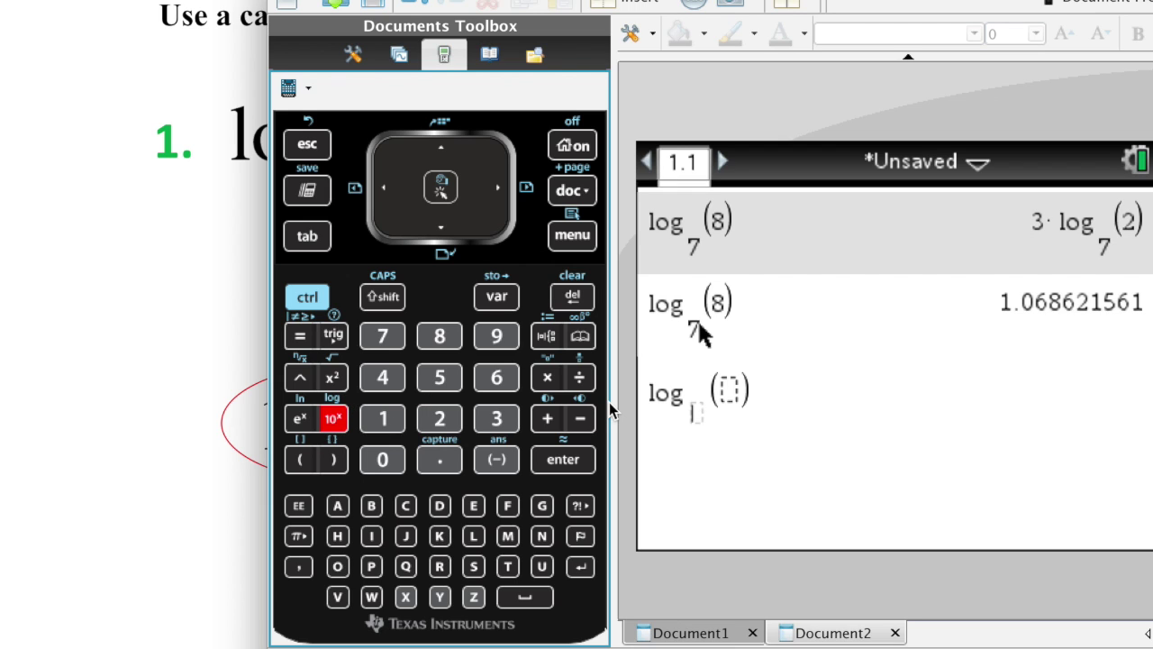
pyautogui.write('10')
pyautogui.press('Right')
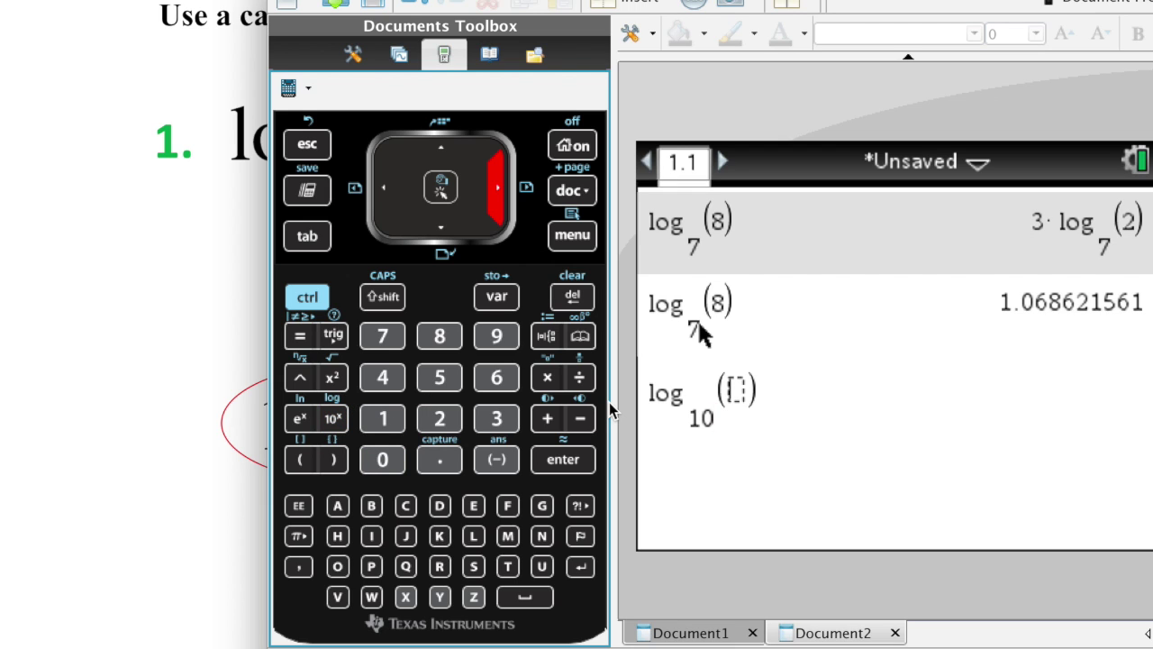
pyautogui.write('12.2')
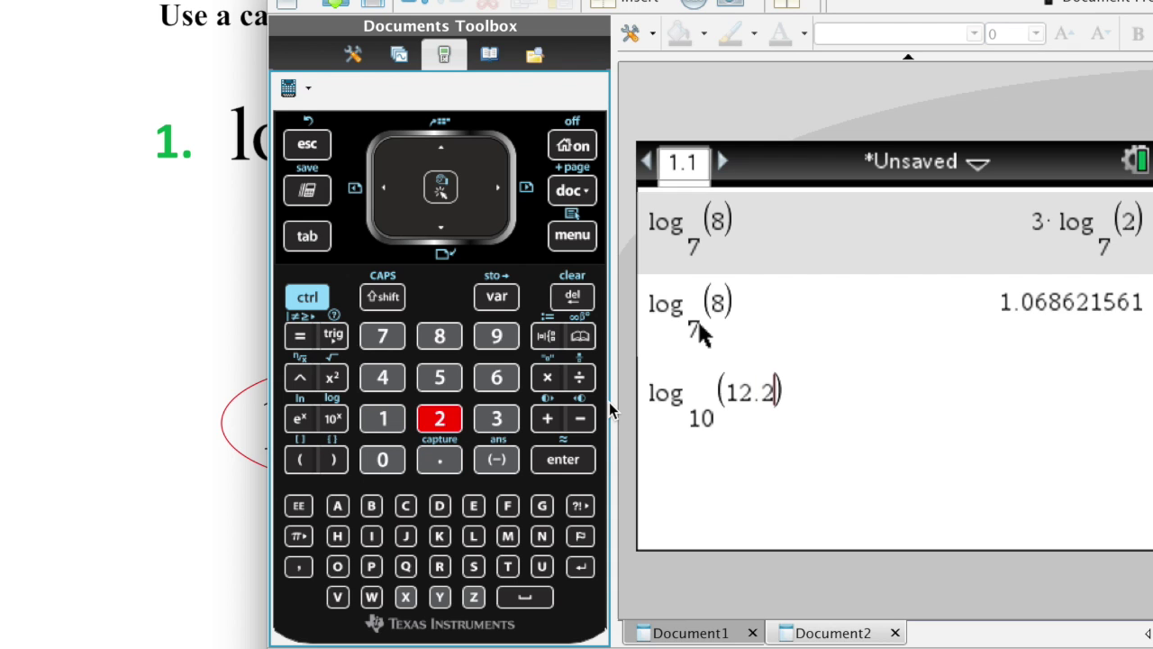
pyautogui.press('Return')
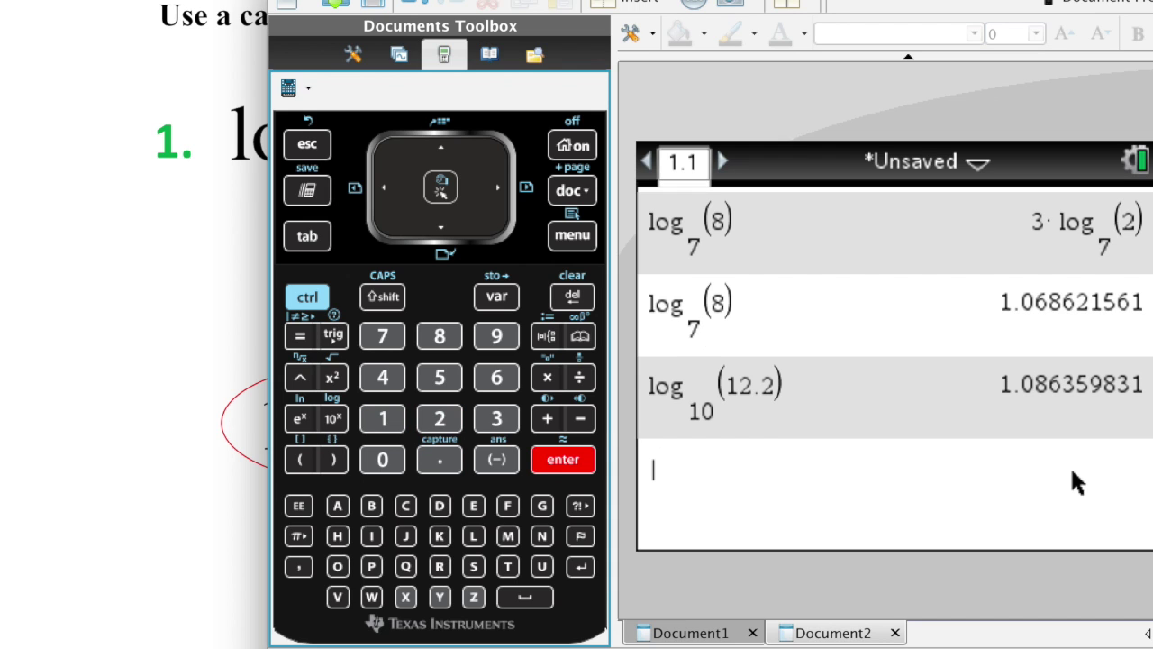